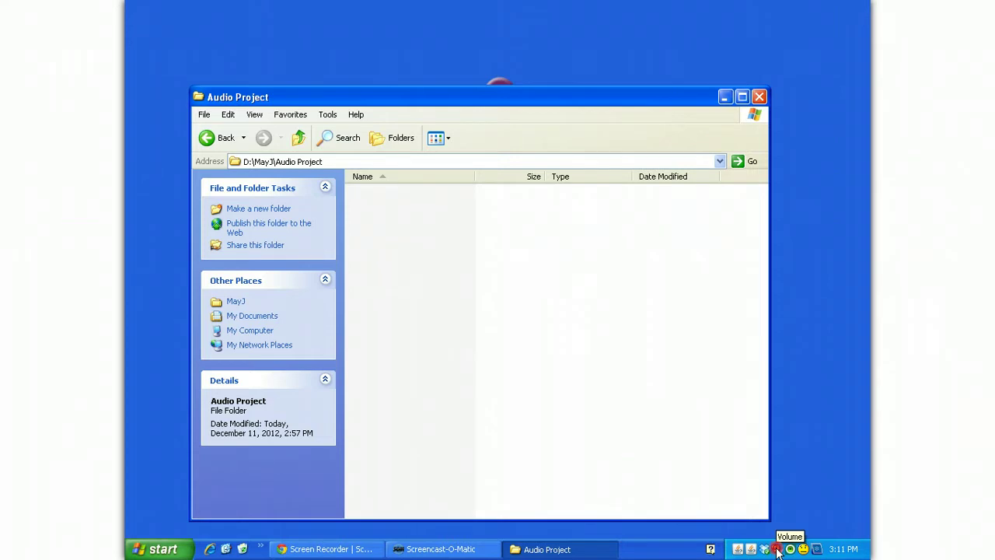
Confirm Logitech USB Headset as the default playback and recording device in Sounds and Audio Devices
right_click(778, 550)
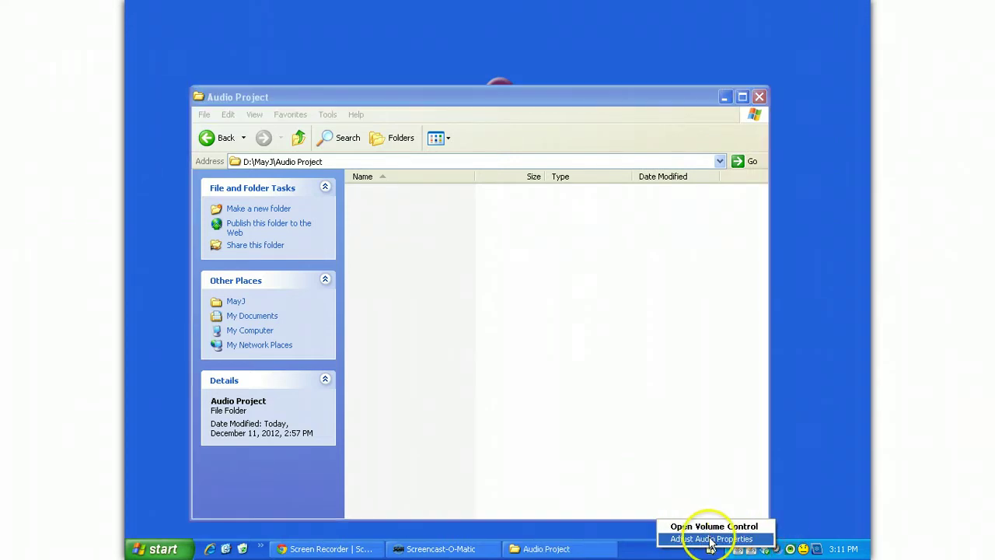
click(735, 541)
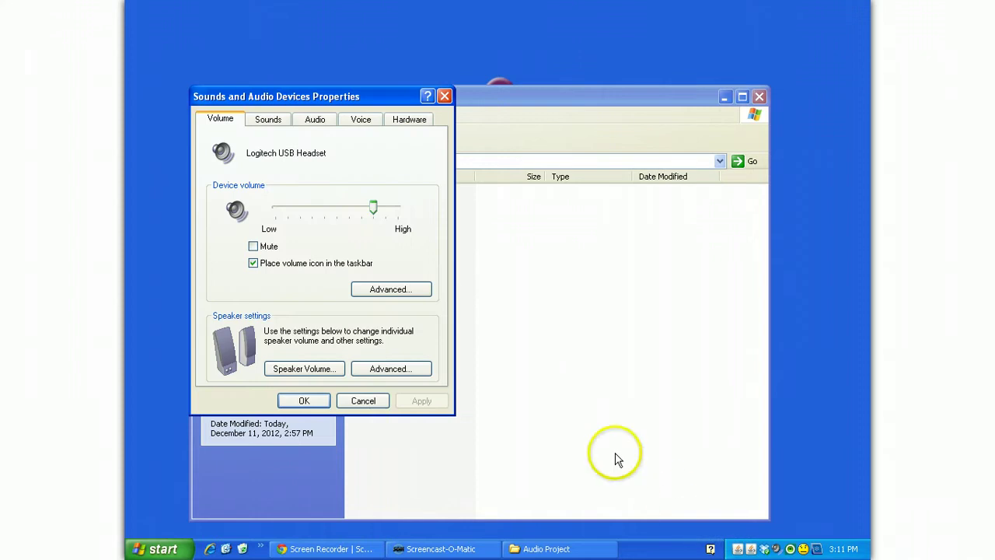
click(315, 121)
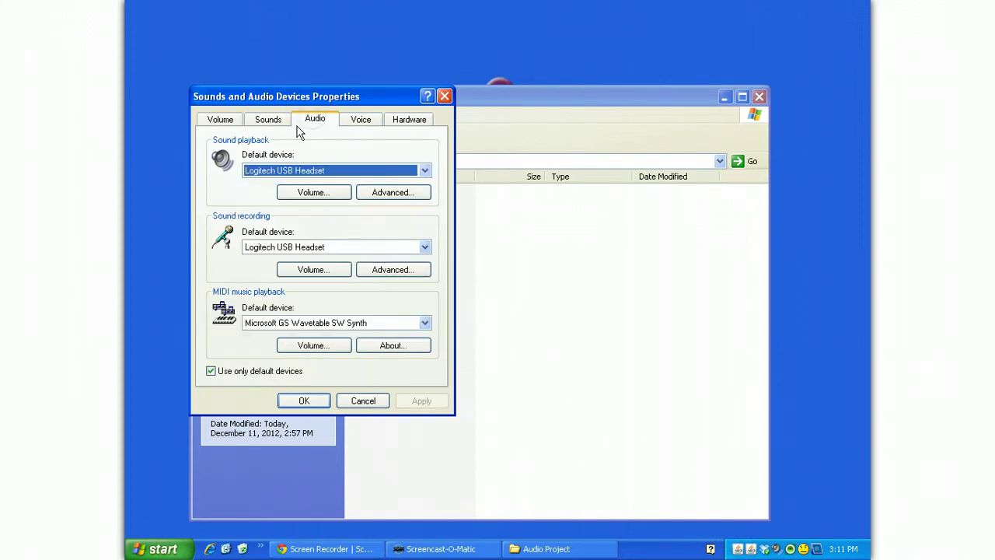
click(256, 172)
click(257, 172)
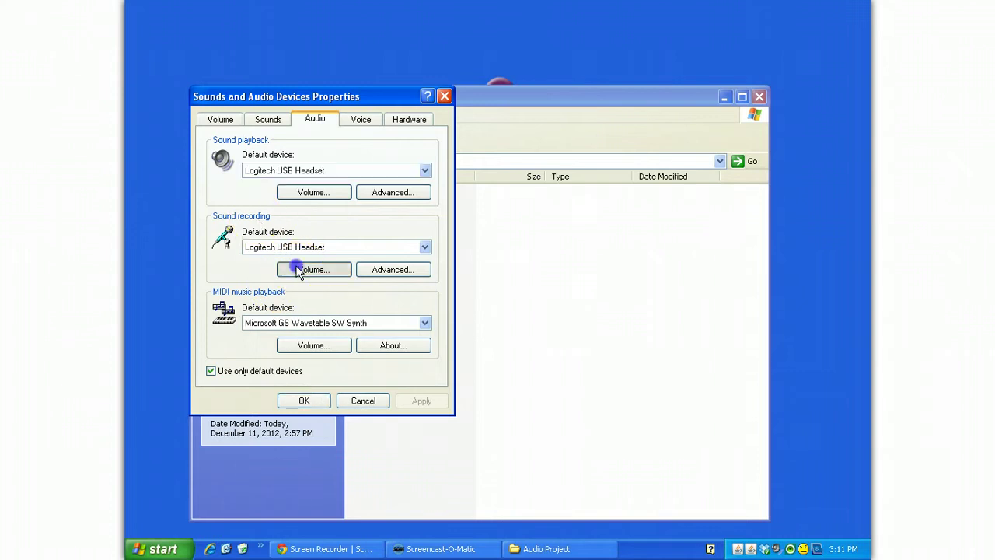
Adjust the microphone recording volume, then close the audio properties and volume windows
click(299, 270)
drag(756, 406, 758, 408)
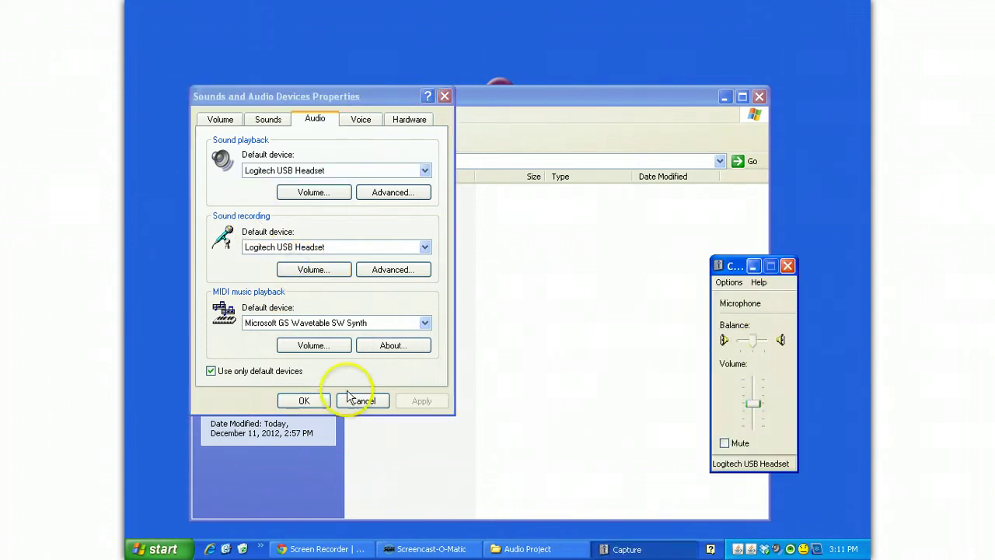
click(305, 401)
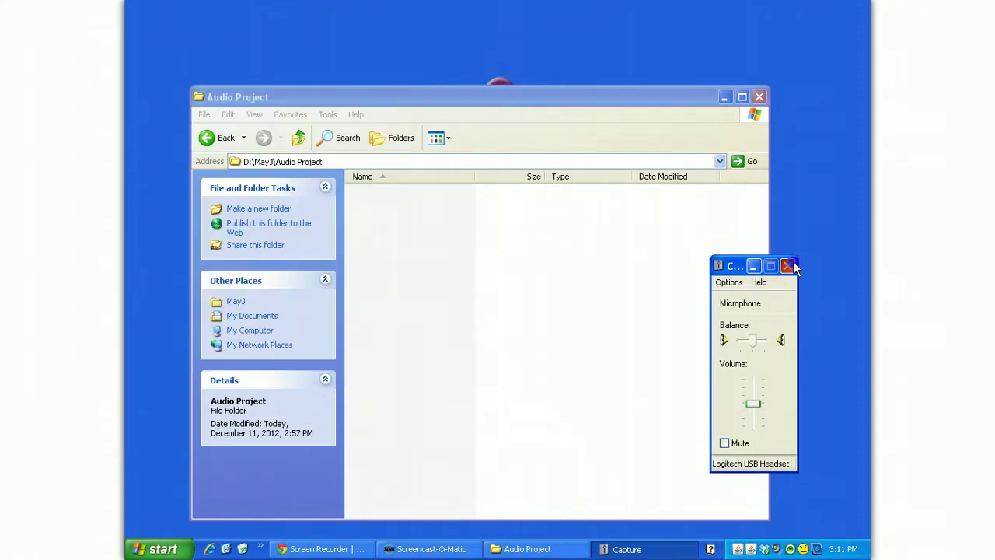
click(790, 266)
click(159, 549)
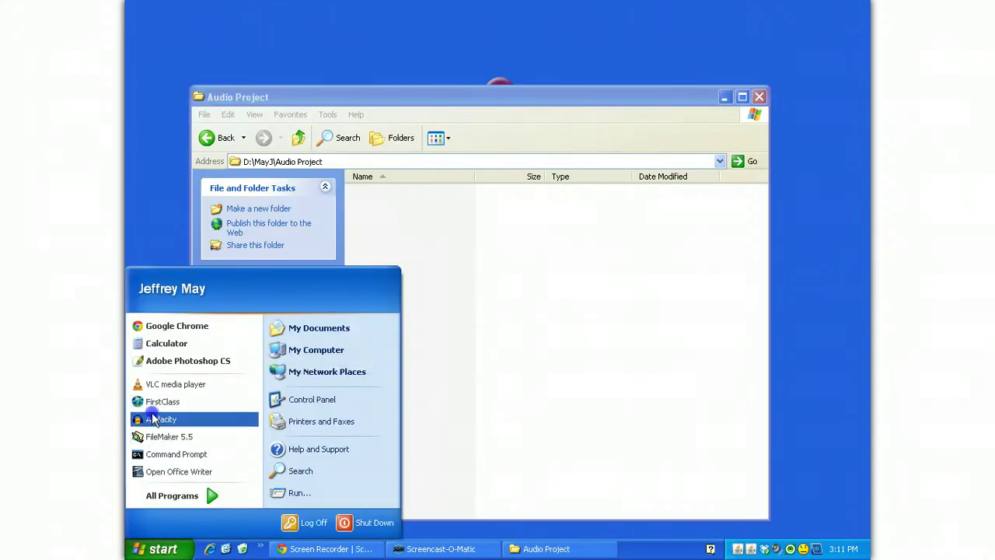
Launch Audacity and view the Devices preferences showing Logitech USB Headset with 1 (Mono) channel
click(153, 420)
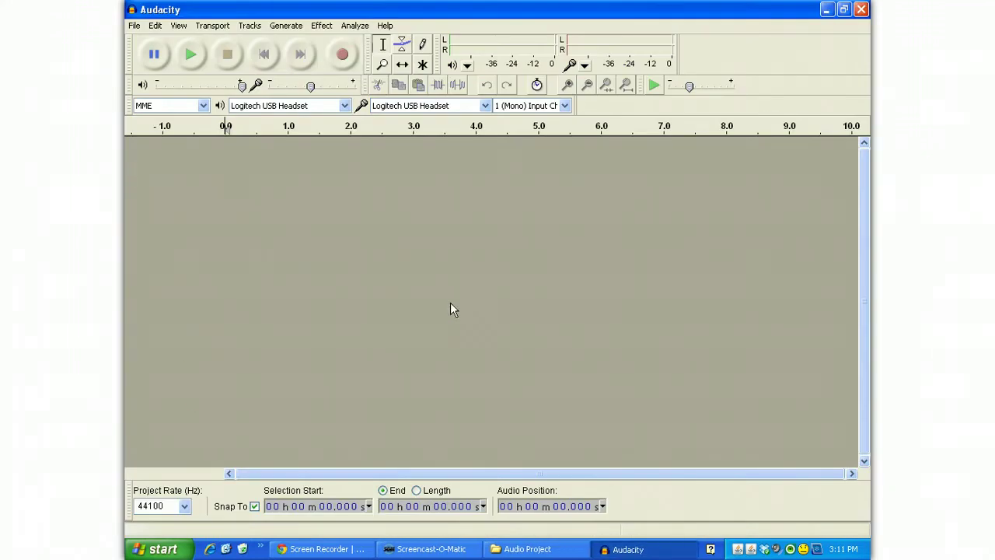
click(156, 28)
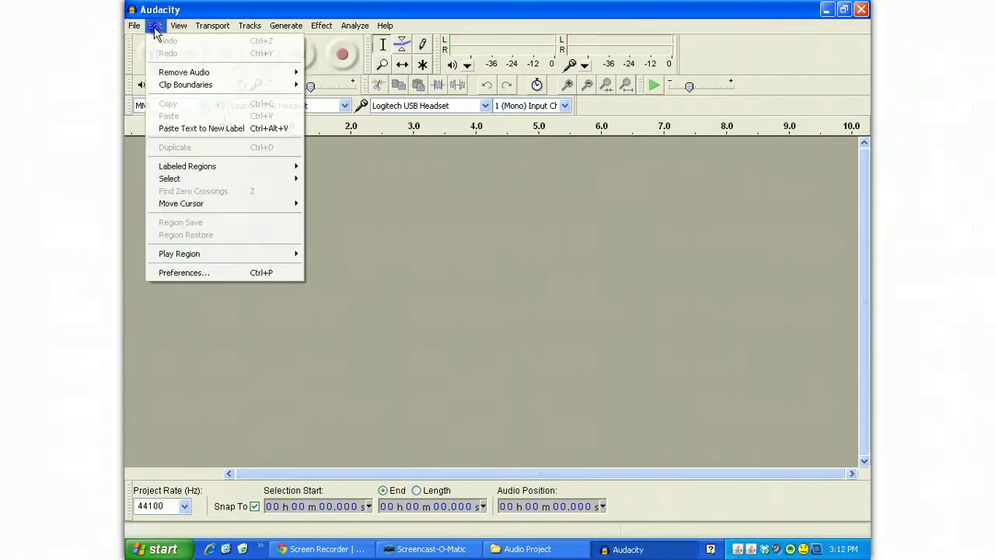
click(214, 272)
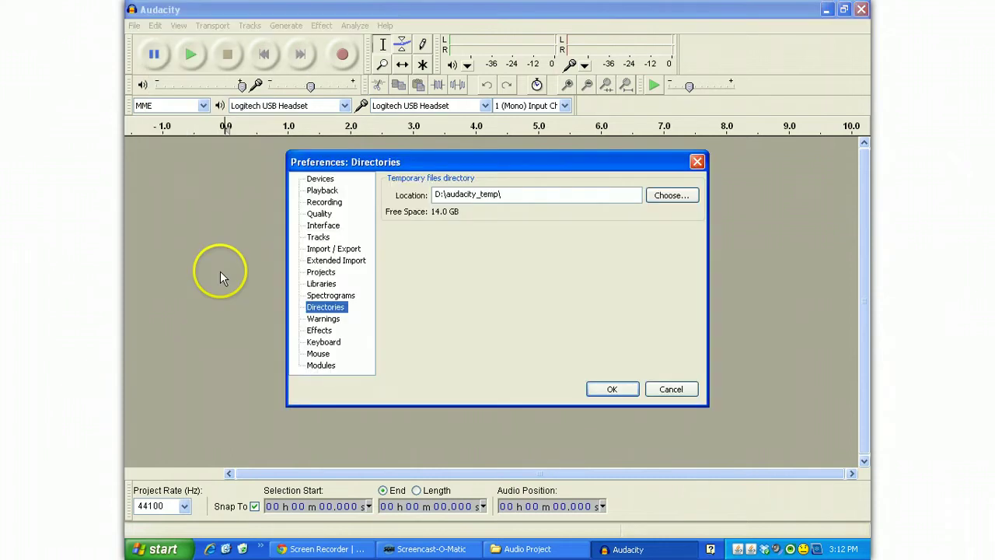
click(320, 180)
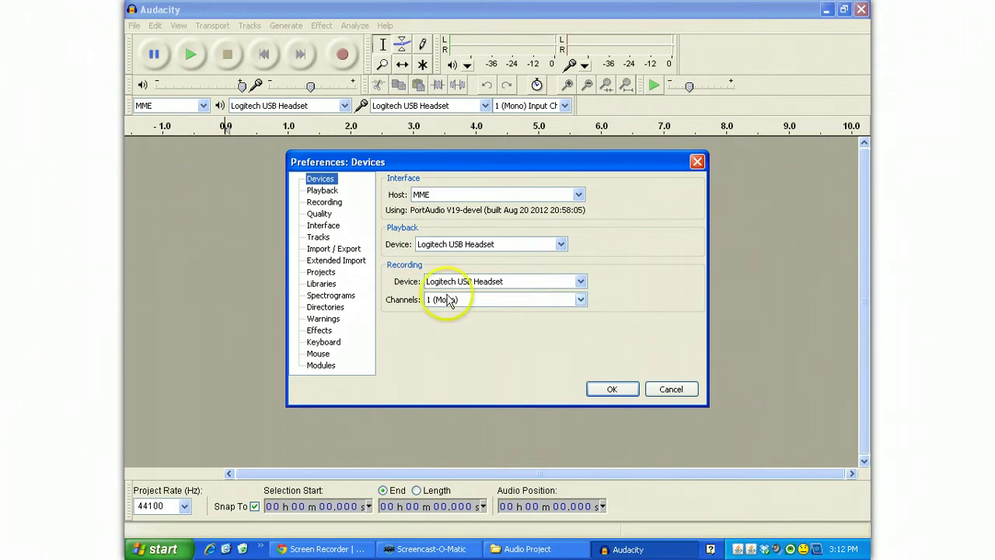
Review the Recording preferences and the D:\audacity_temp\ temp folder, then close Preferences with OK
click(320, 203)
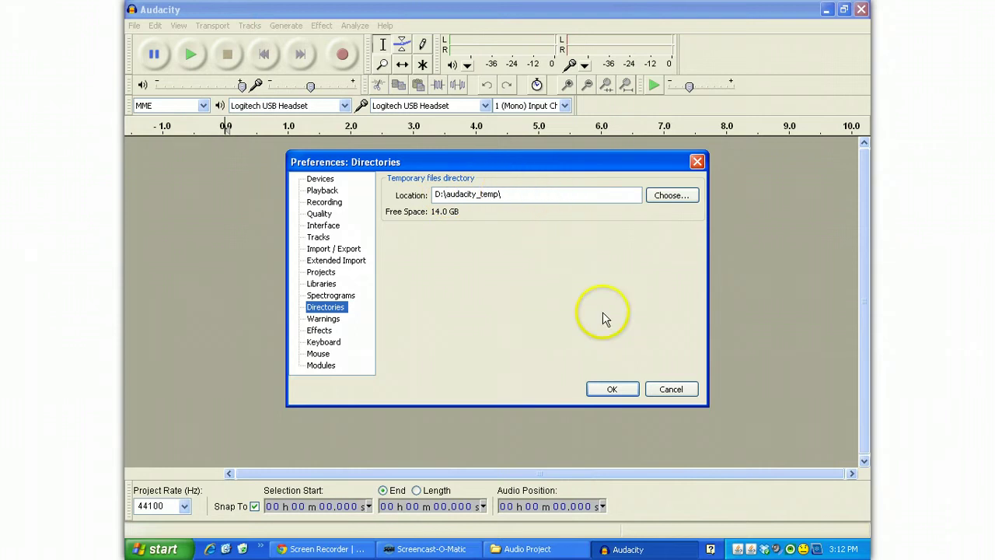
click(611, 388)
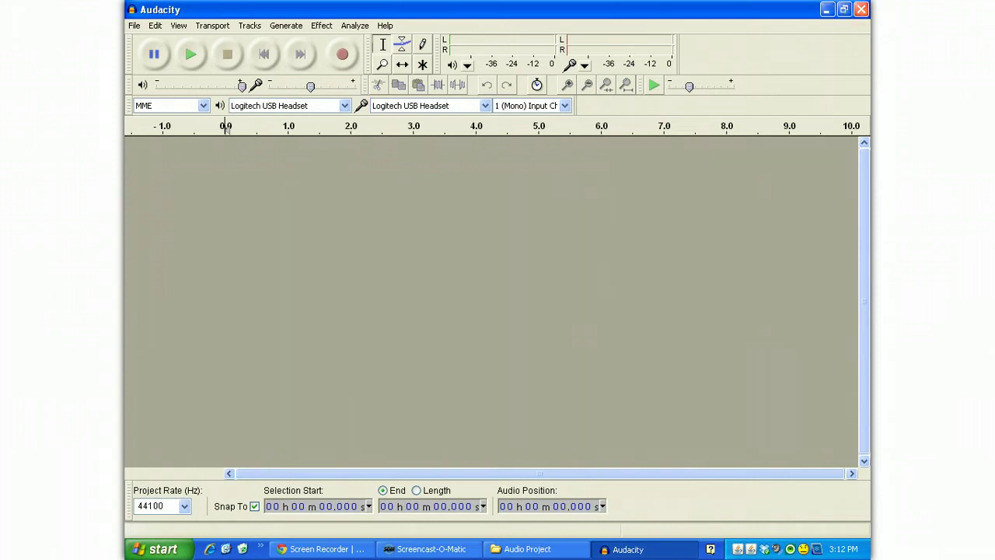
Restart Audacity and begin recording a mono 44100 Hz voice track from the headset
click(860, 10)
click(160, 549)
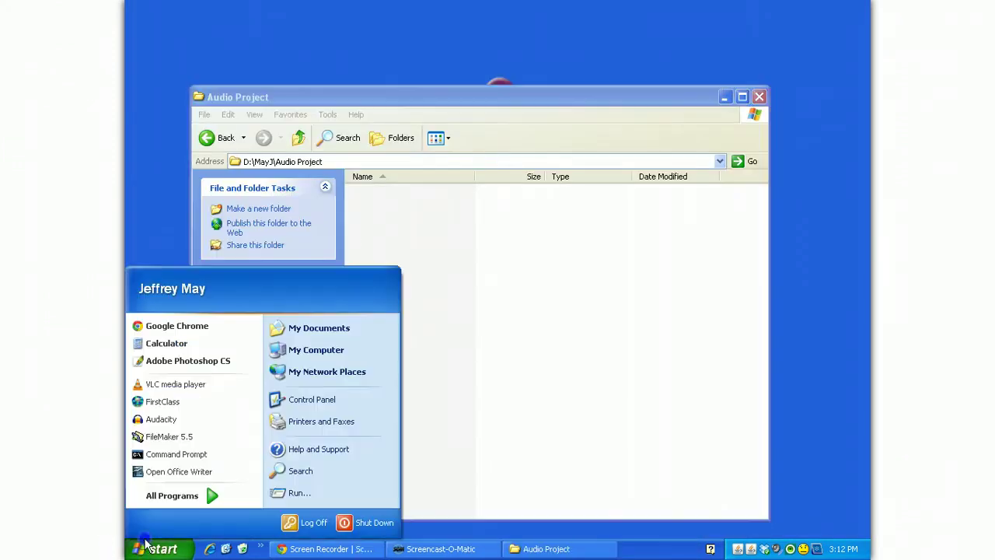
click(152, 420)
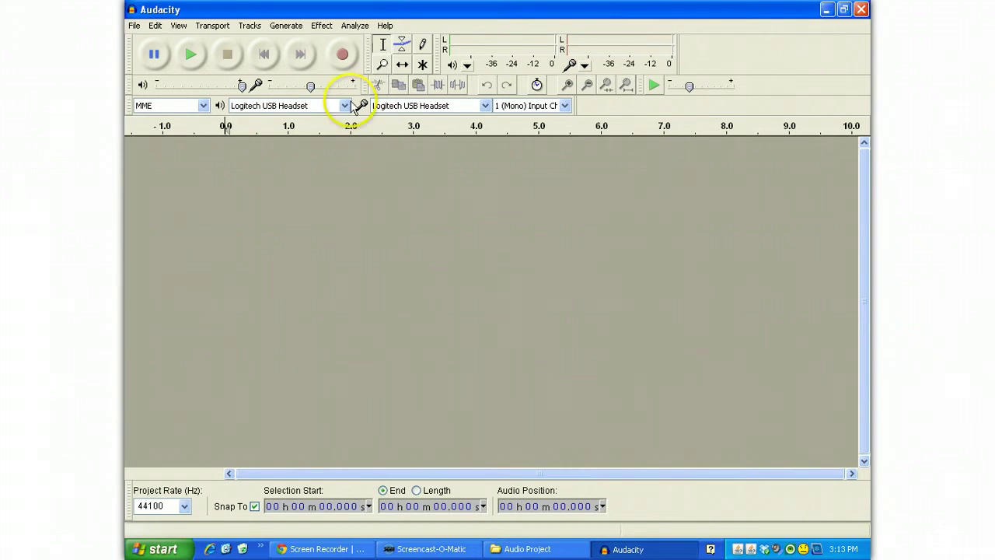
click(343, 56)
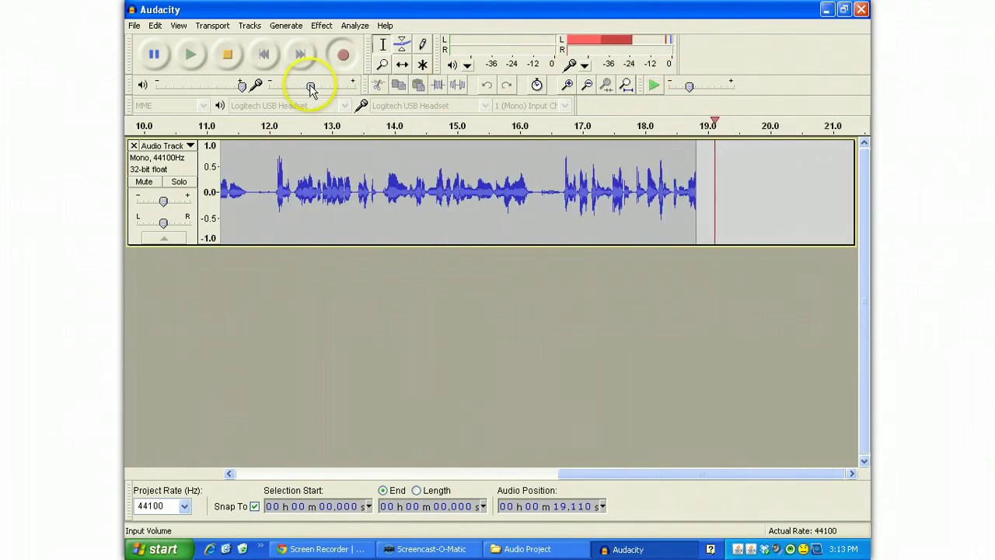
Lower the input volume to 0.2, raise it to 0.3, then ease it back slightly while recording
drag(310, 88, 282, 87)
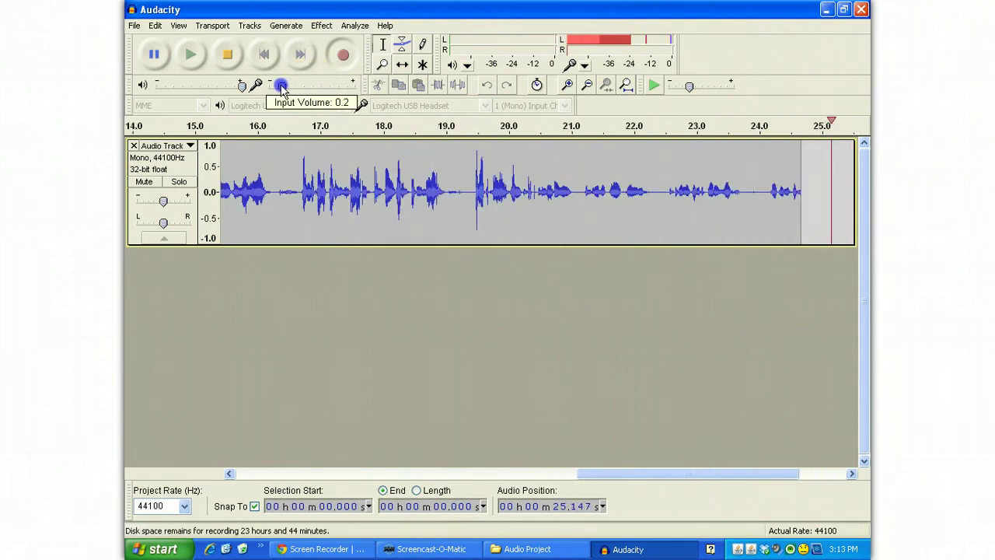
drag(281, 88, 349, 86)
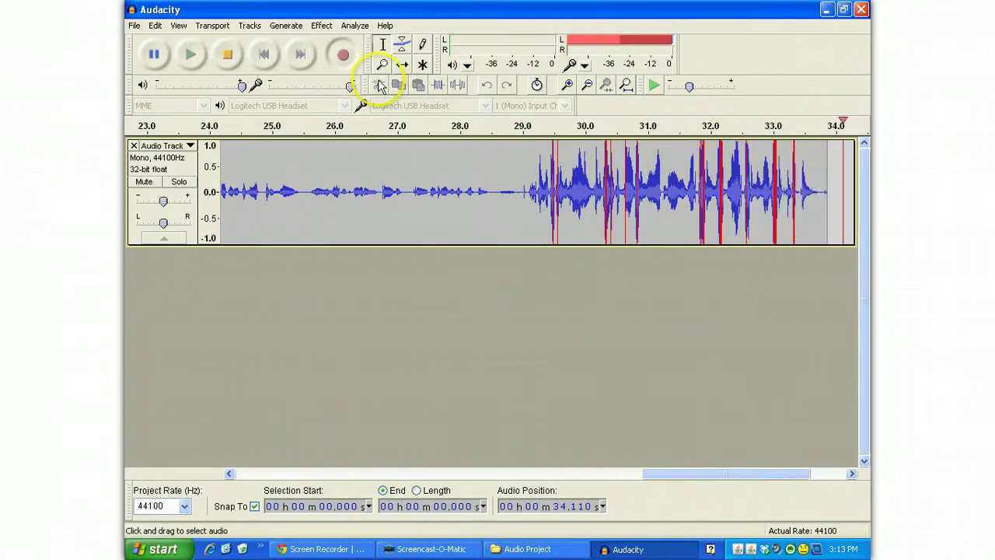
drag(350, 86, 304, 87)
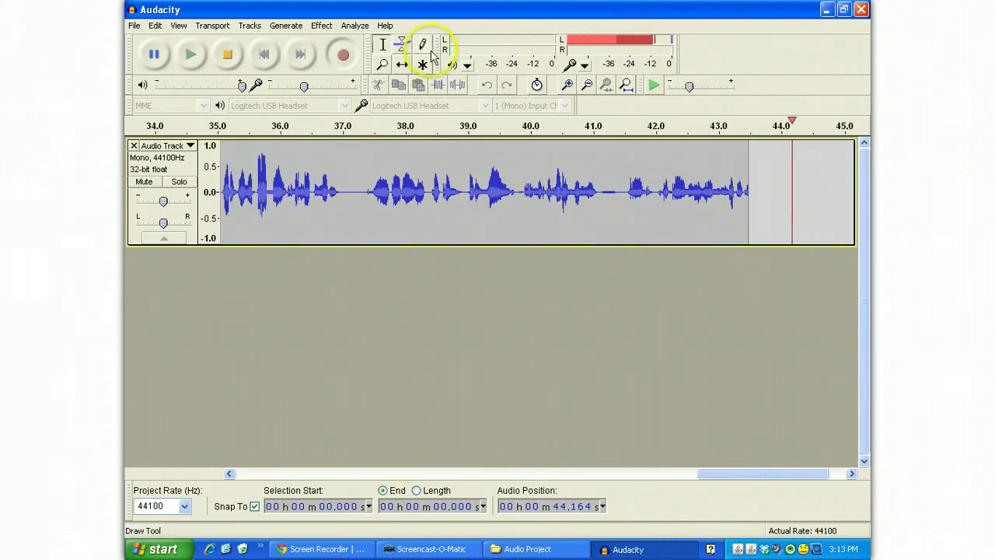
Stop and delete the 45-second take, then record a fresh four-second voice clip
click(224, 53)
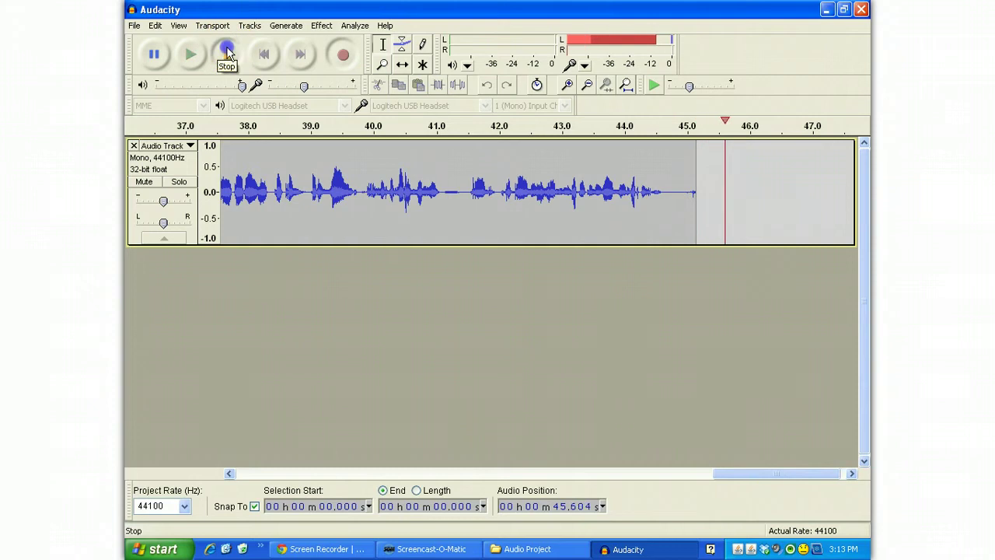
click(133, 146)
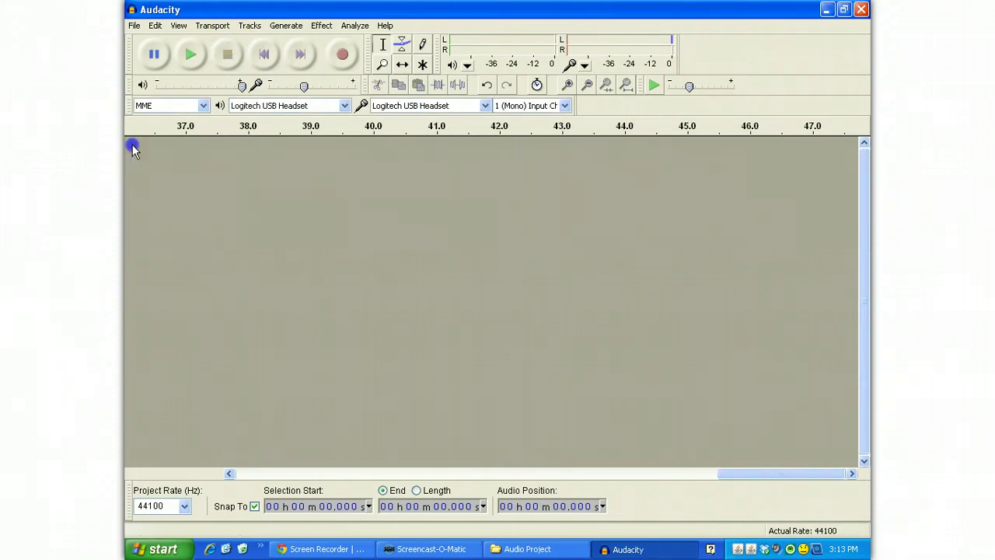
click(343, 54)
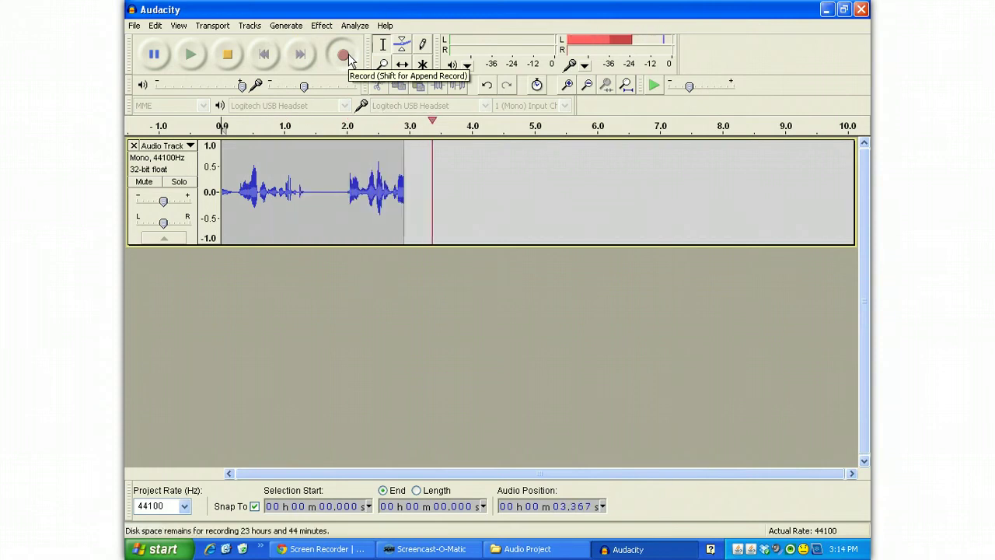
click(225, 55)
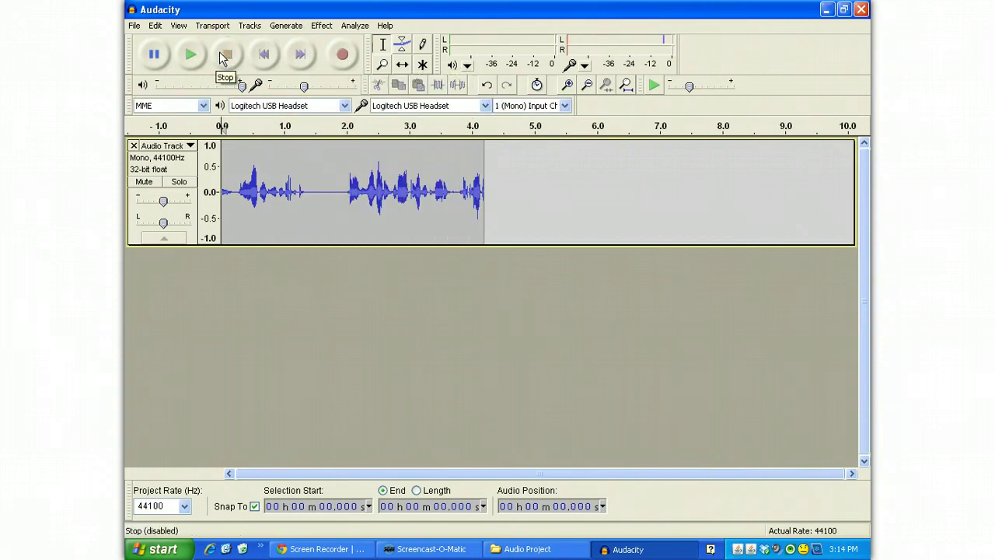
Save the project as 'test' and start recording a second voice track
click(135, 27)
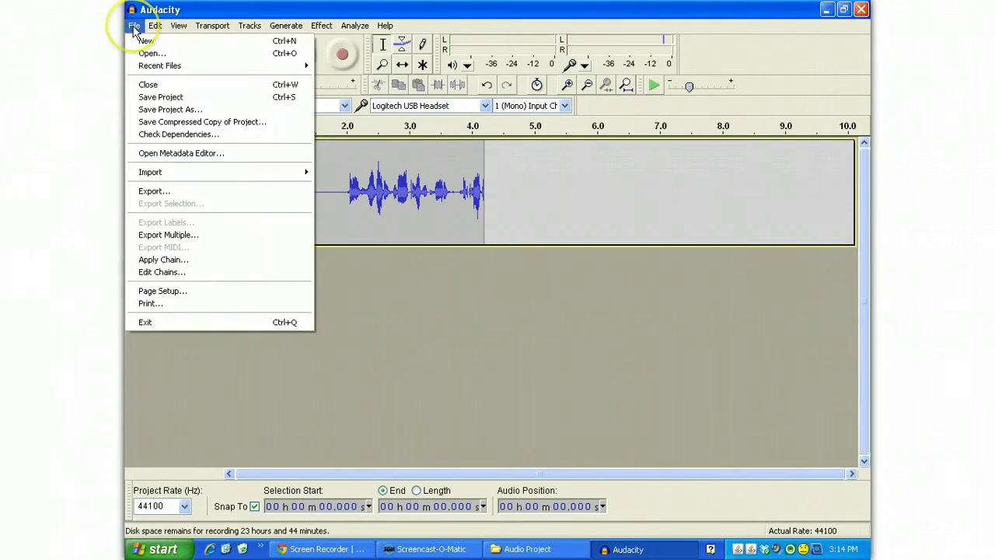
click(163, 98)
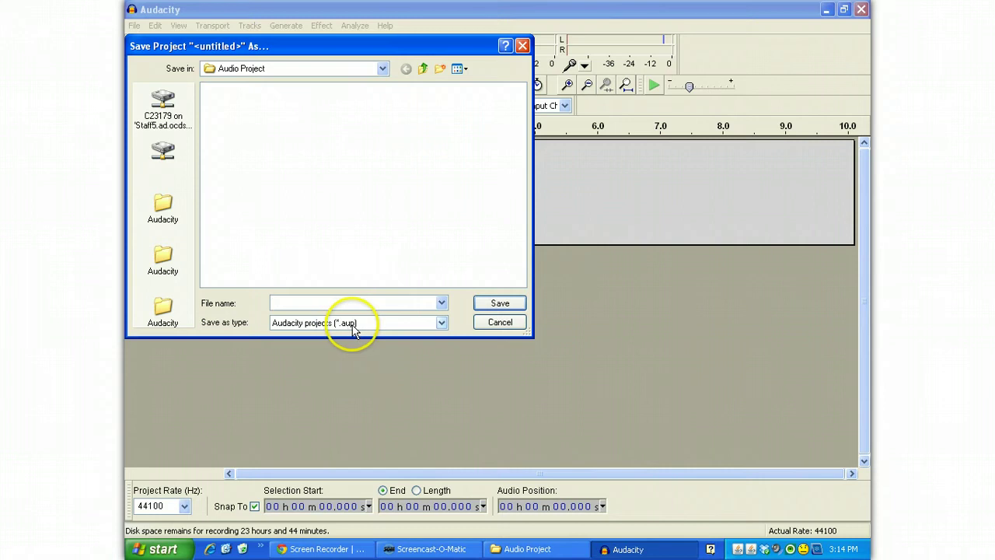
text(test)
key(Return)
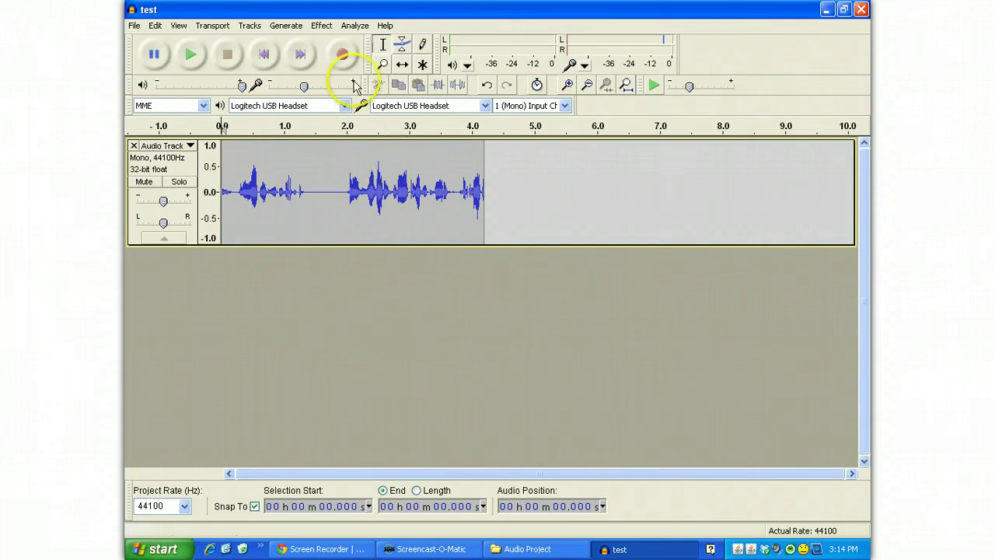
click(343, 54)
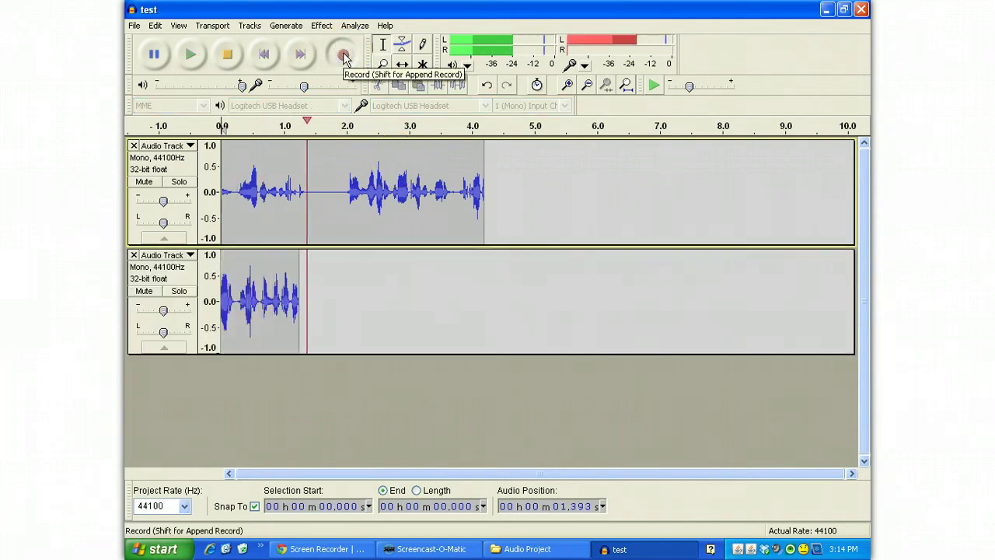
Stop the second take and time-shift its clip to start near 1.3 s
click(227, 54)
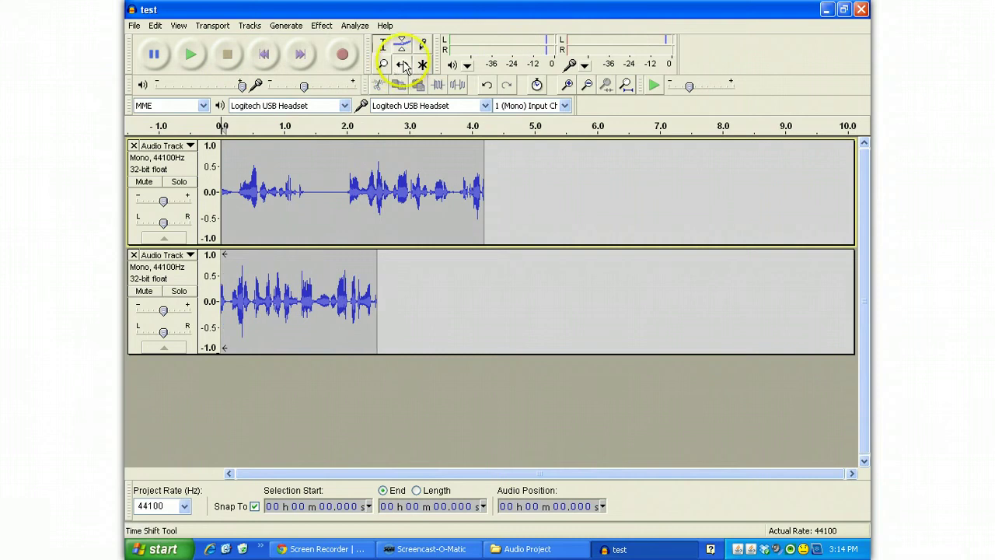
click(402, 64)
drag(366, 281, 433, 282)
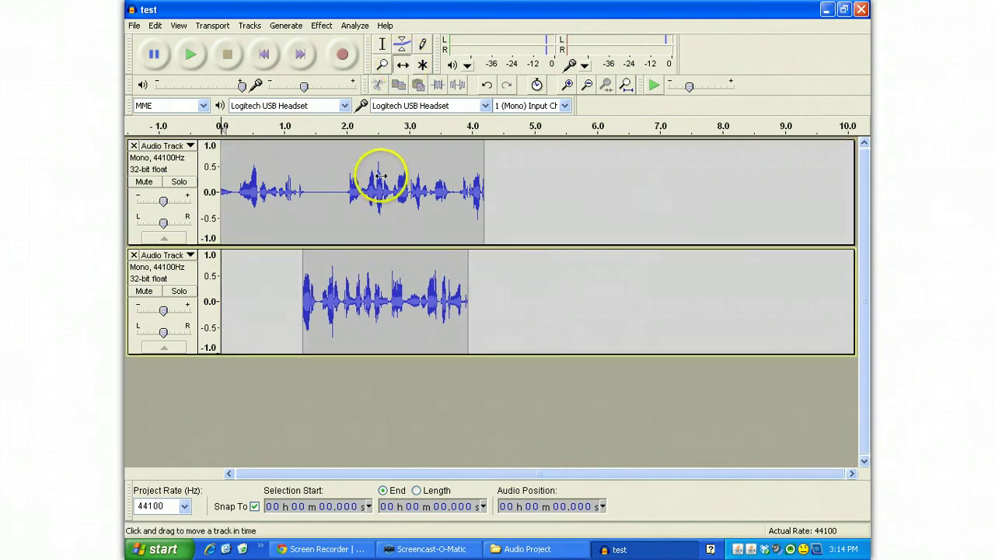
Record a third voice track, shift it to start near 2 s, and save test.aup
click(341, 56)
click(228, 55)
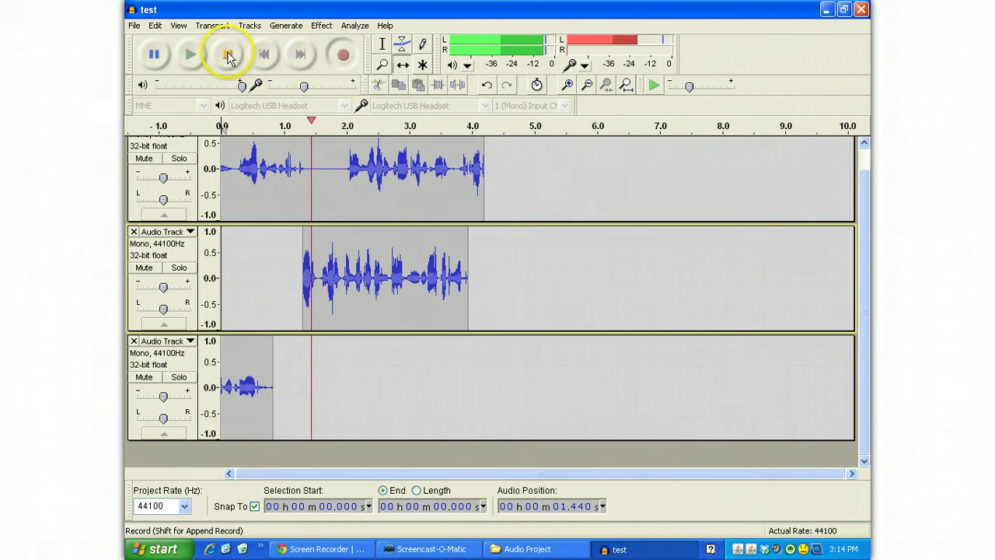
drag(323, 382, 461, 398)
click(134, 26)
click(156, 97)
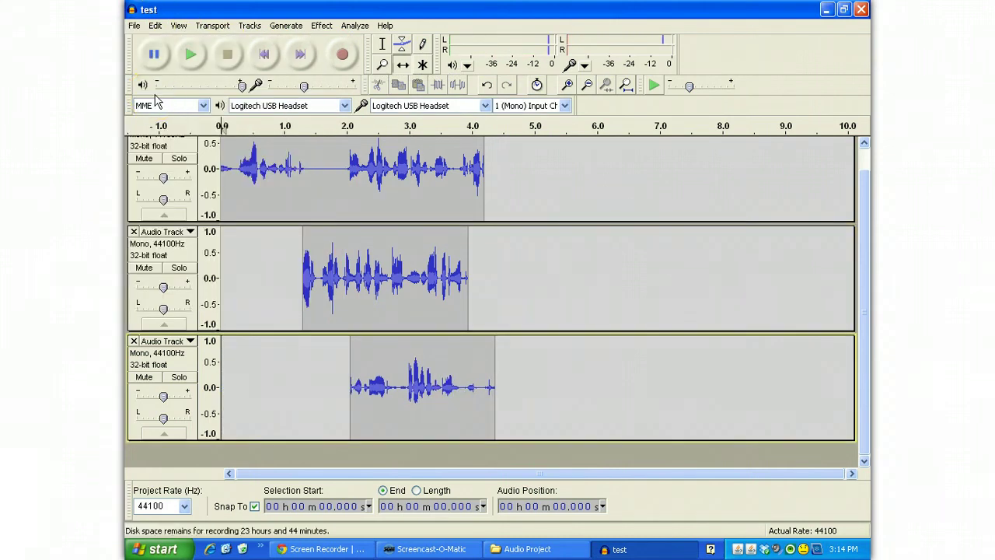
Export the mix as the 16-bit WAV test.wav, leaving the metadata empty
click(135, 26)
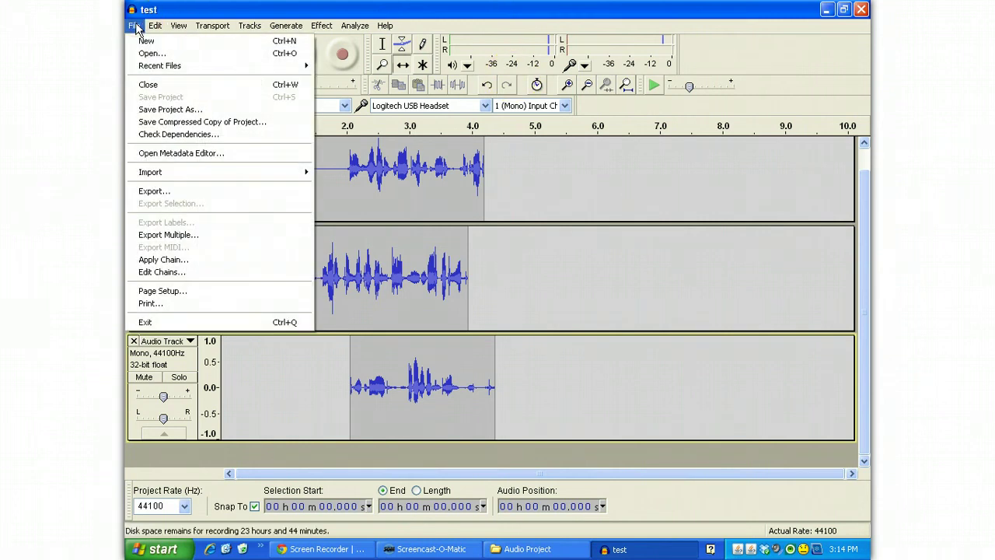
click(153, 191)
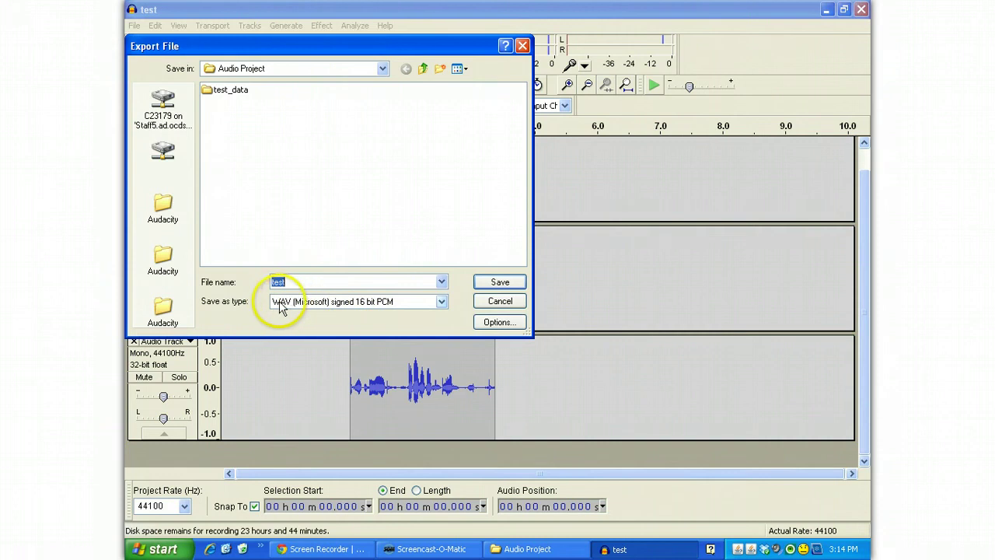
click(505, 285)
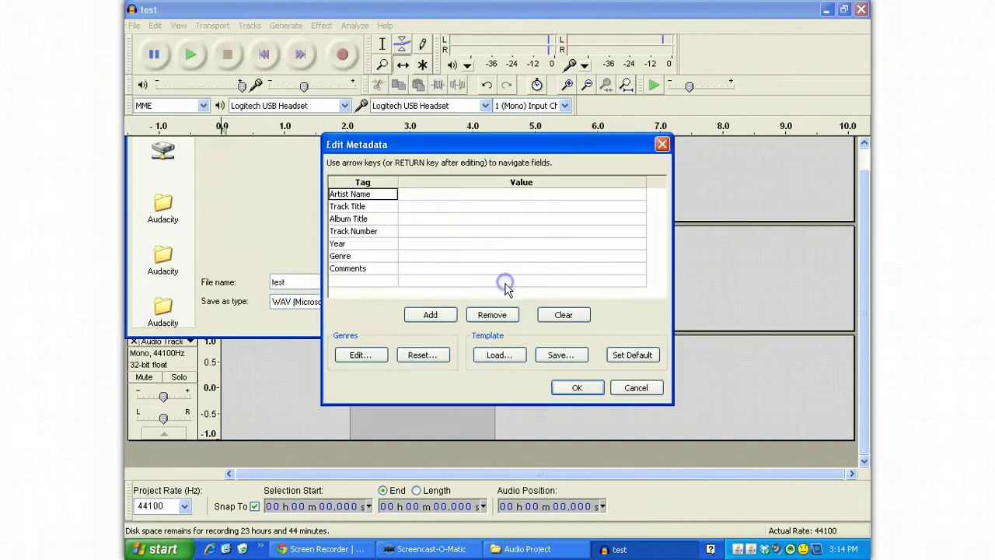
click(589, 389)
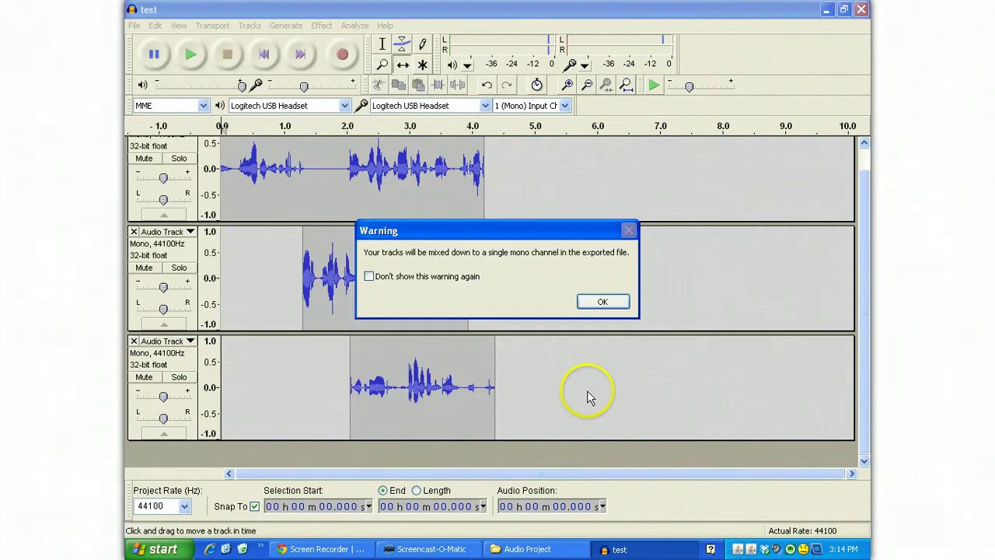
Finish the WAV export and start a new export with MP3 Files as the format
click(599, 303)
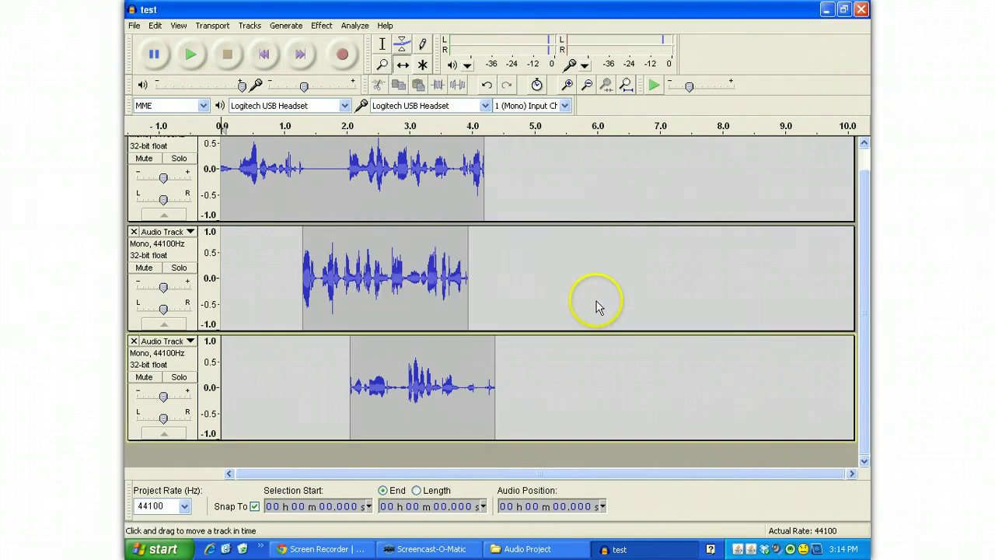
click(133, 27)
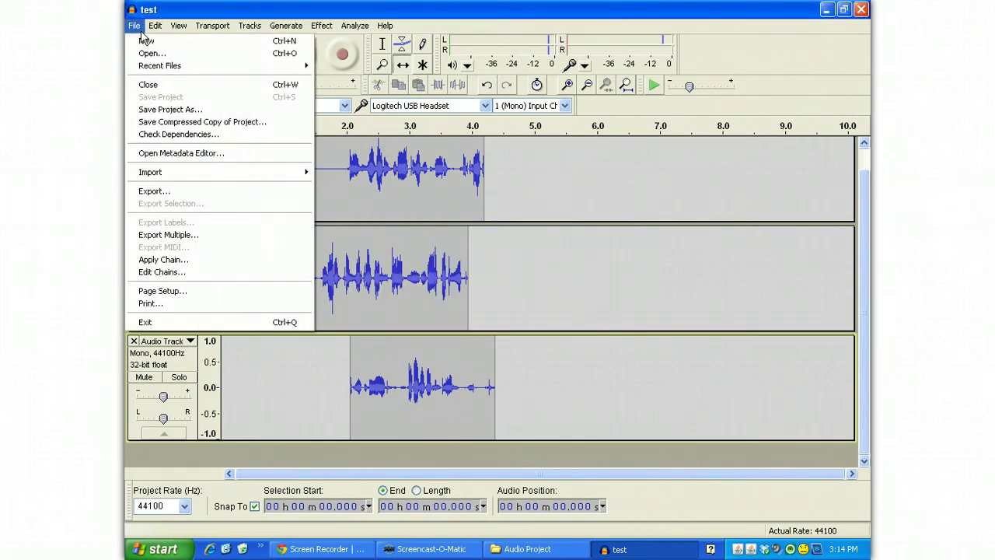
click(153, 192)
click(380, 300)
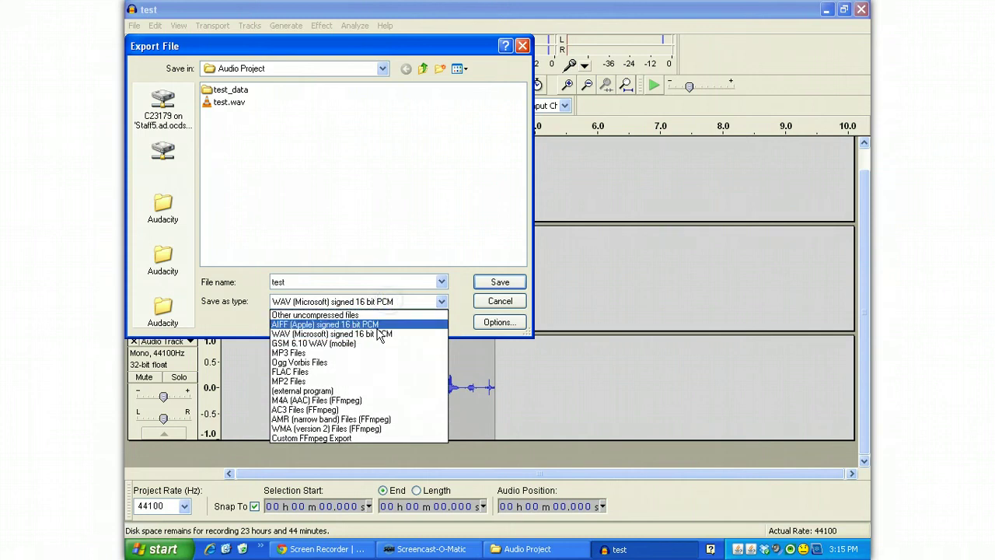
click(375, 353)
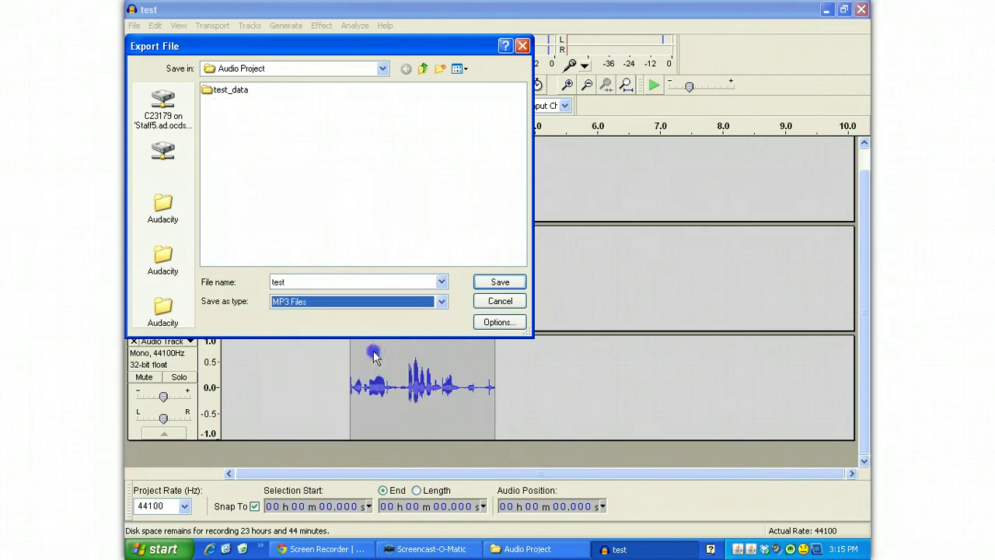
Set a constant 256 kbps bit rate and save as test.mp3 with empty metadata
click(500, 322)
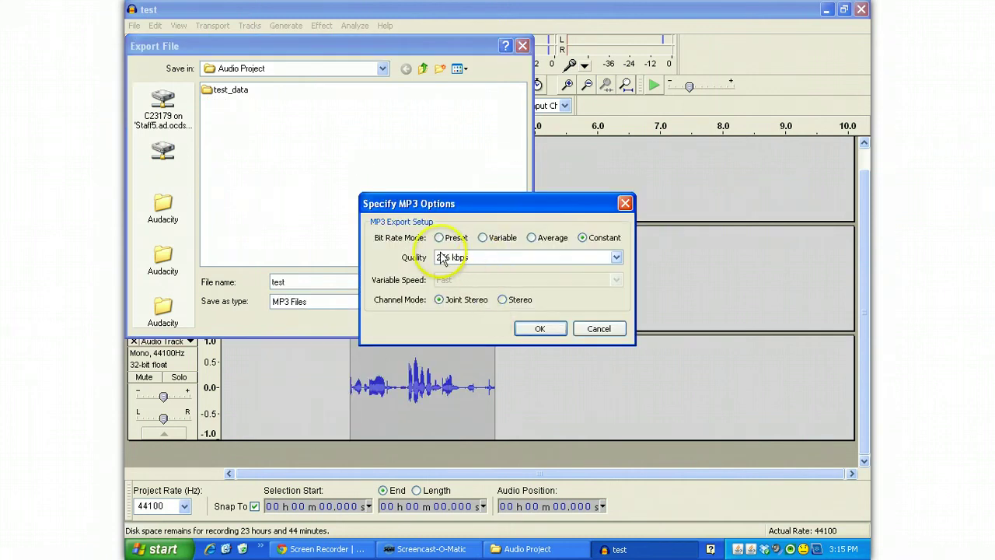
click(615, 257)
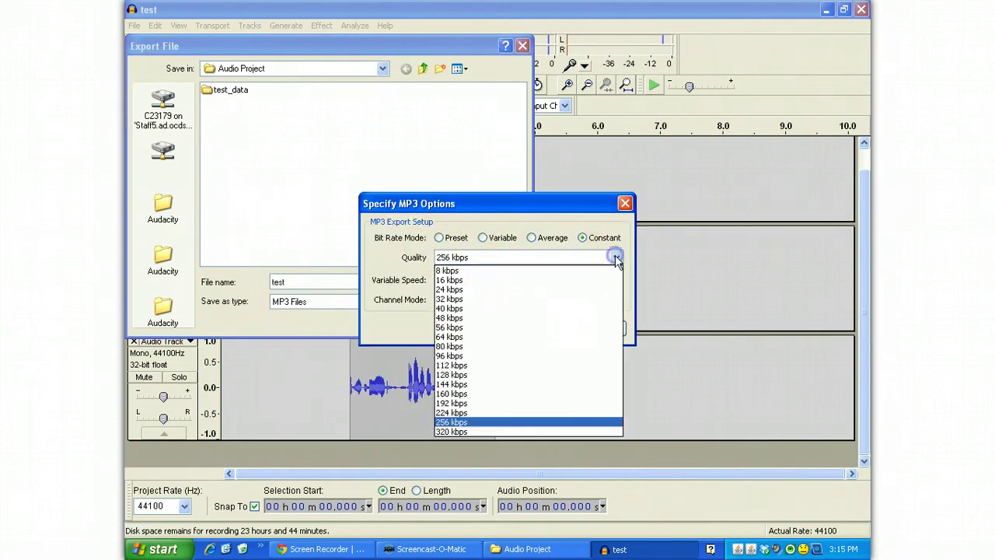
click(451, 422)
click(540, 330)
click(498, 282)
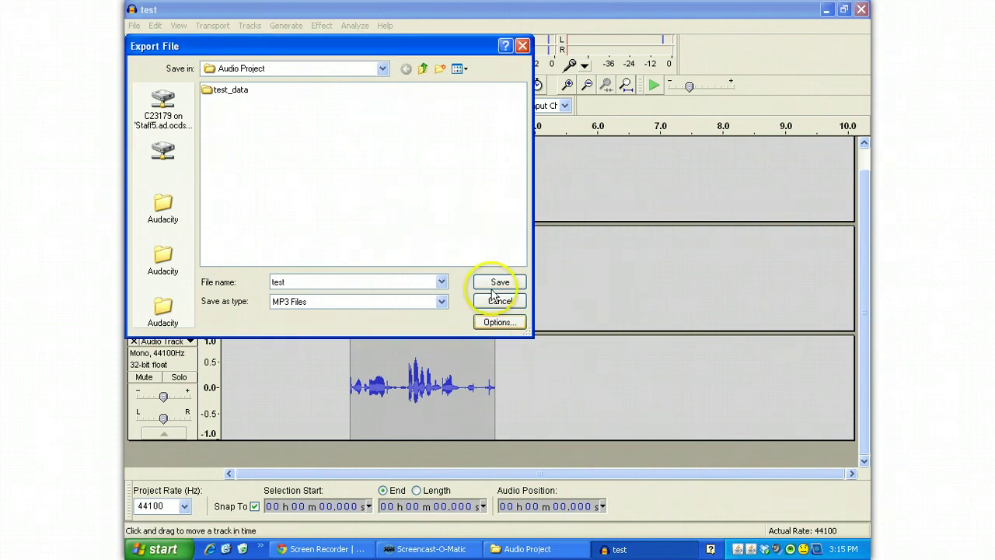
click(577, 387)
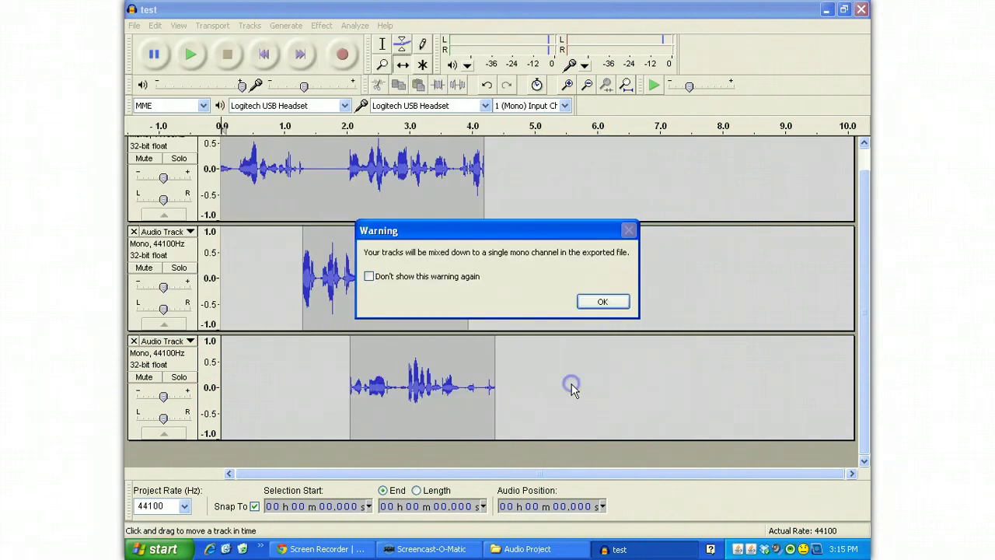
Accept the mono mixdown warning, then check test.wav and test.mp3 details in the Audio Project folder
click(604, 302)
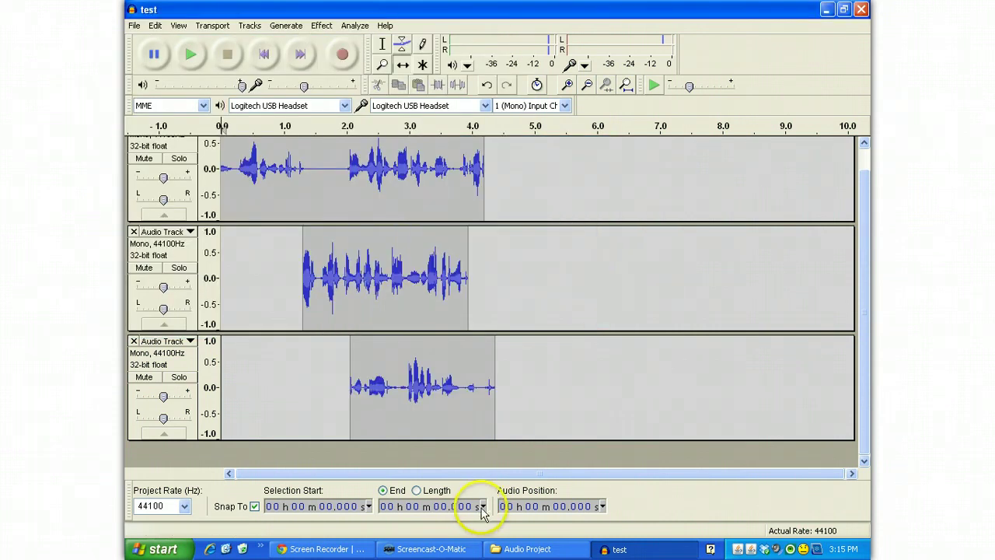
click(515, 549)
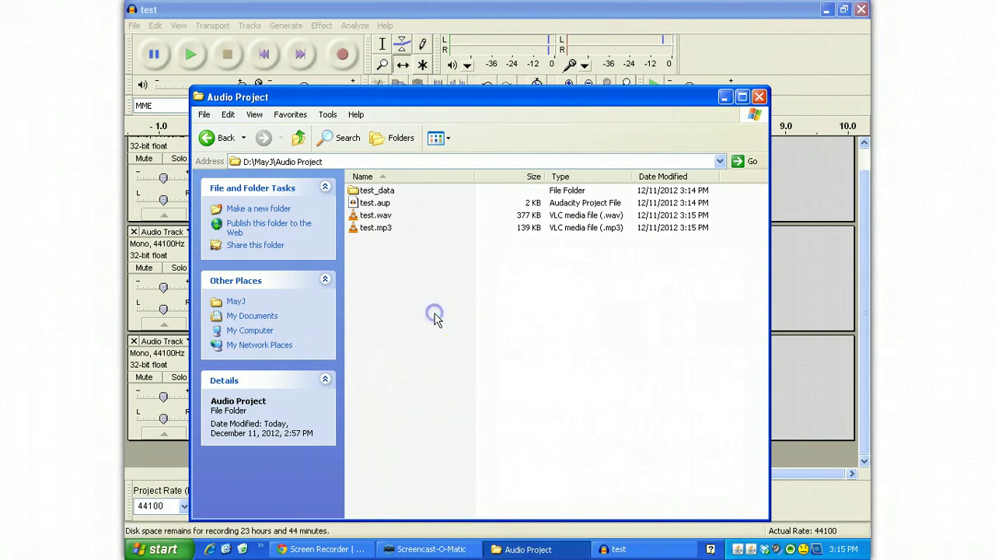
click(374, 215)
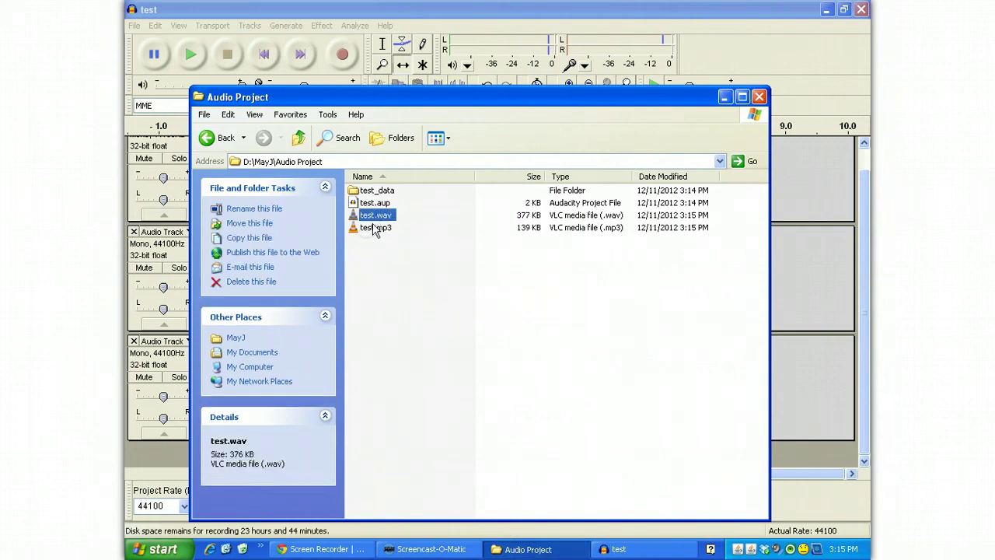
click(389, 253)
click(368, 216)
click(375, 229)
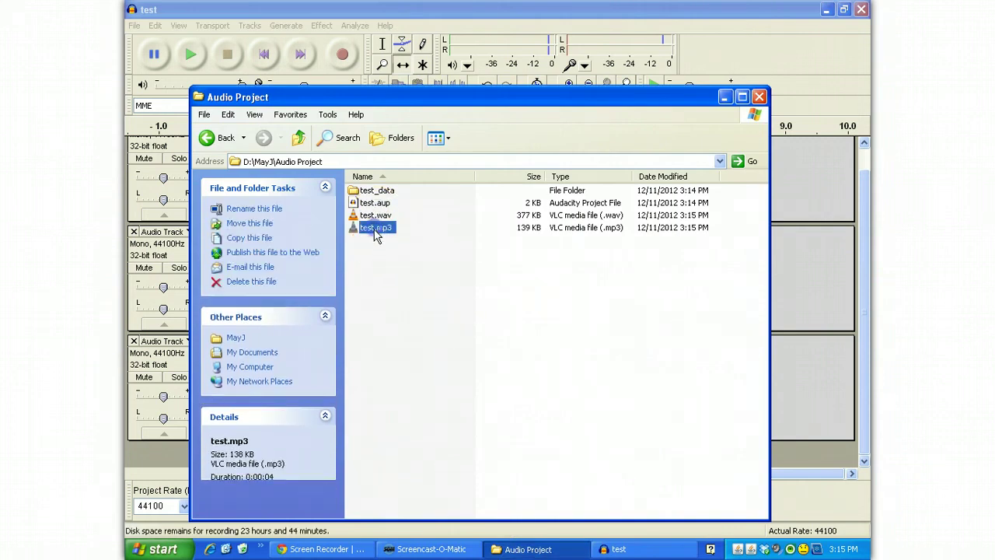
click(394, 277)
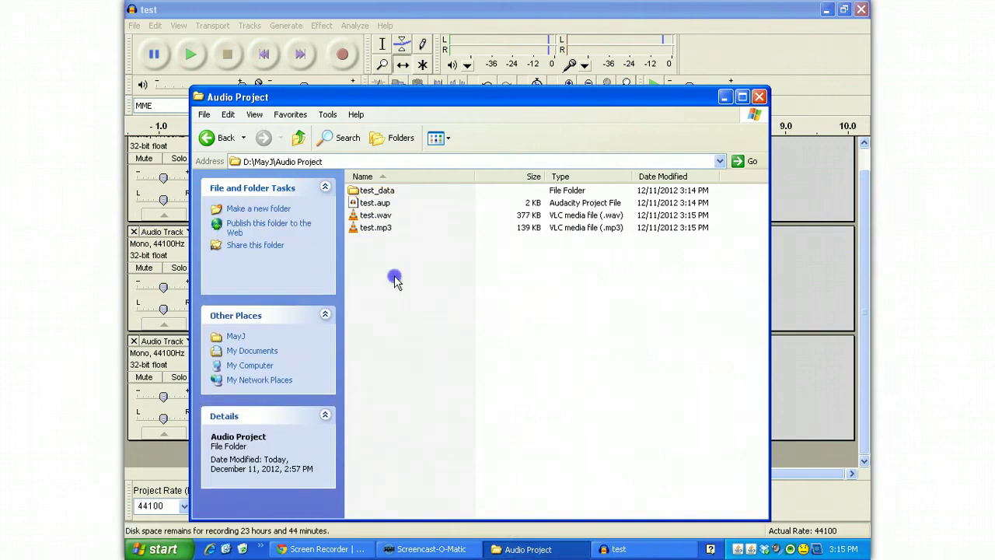
Check the details of test.aup and the test_data folder's size, then return to Audacity
click(380, 204)
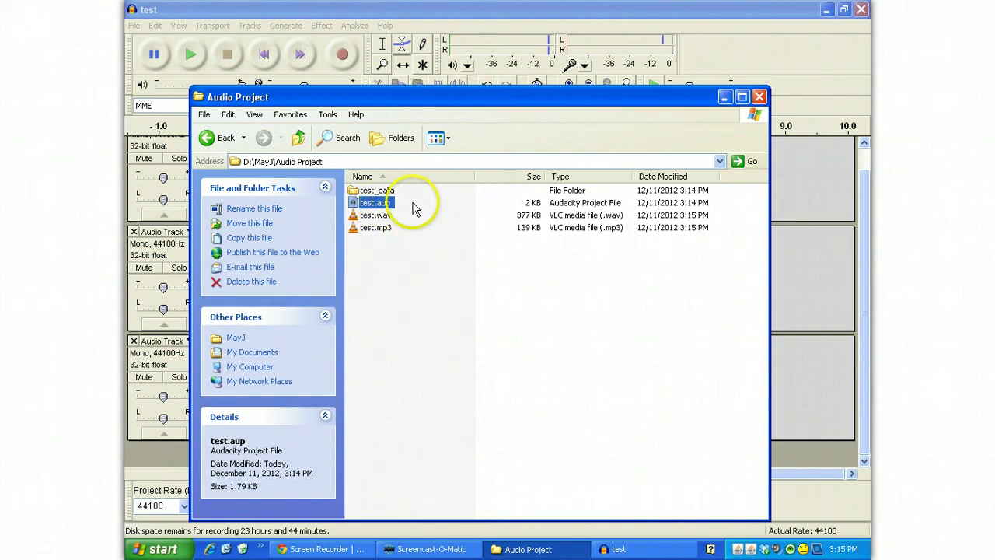
click(385, 192)
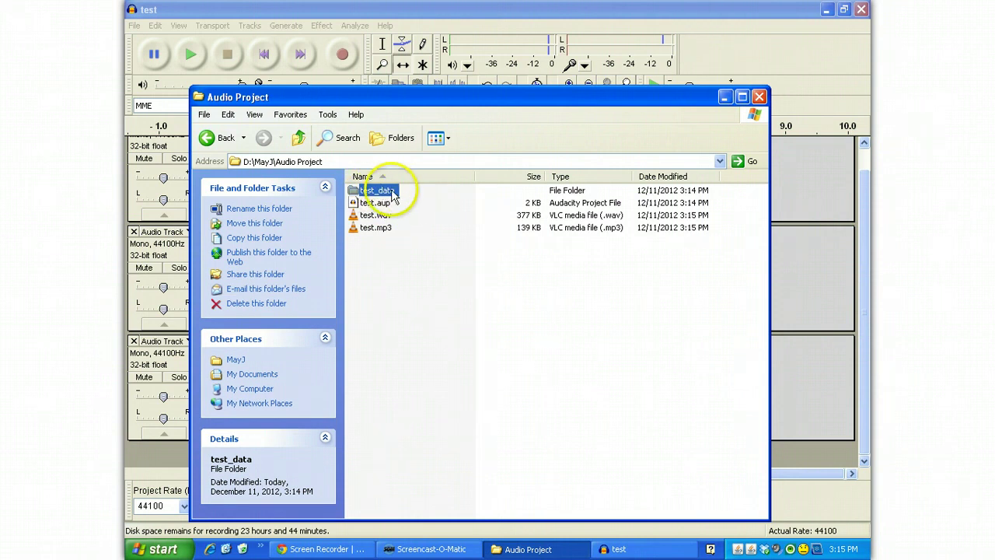
click(393, 194)
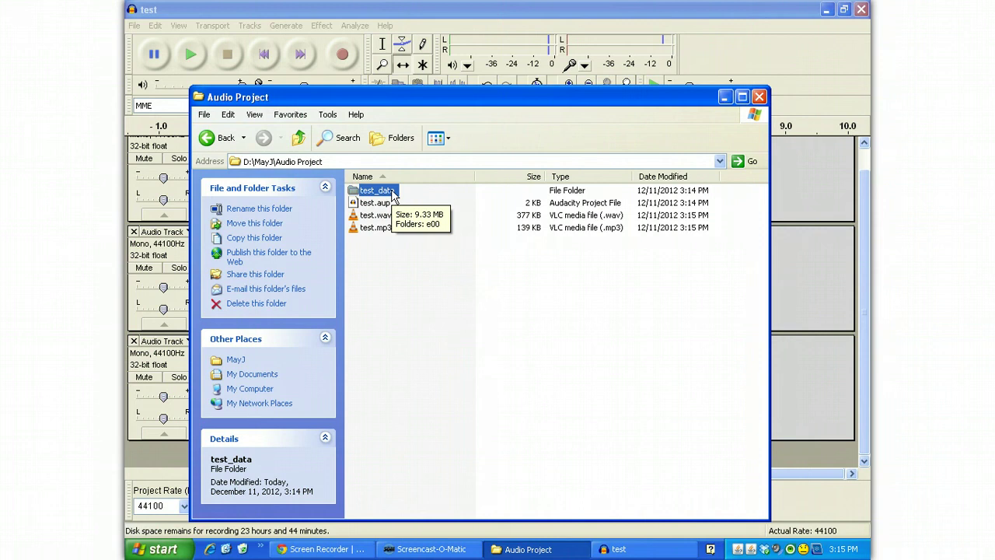
click(385, 204)
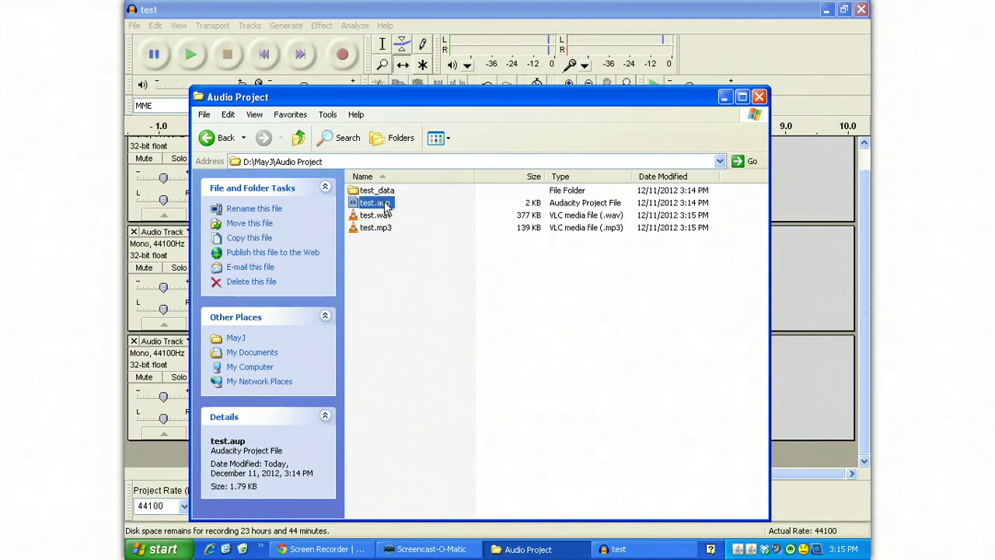
ctrl+click(378, 193)
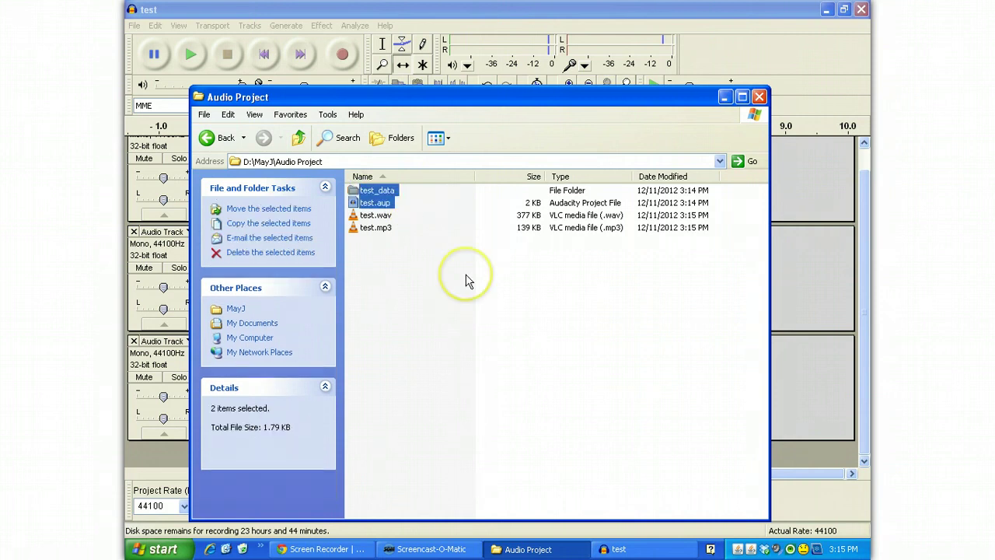
click(510, 13)
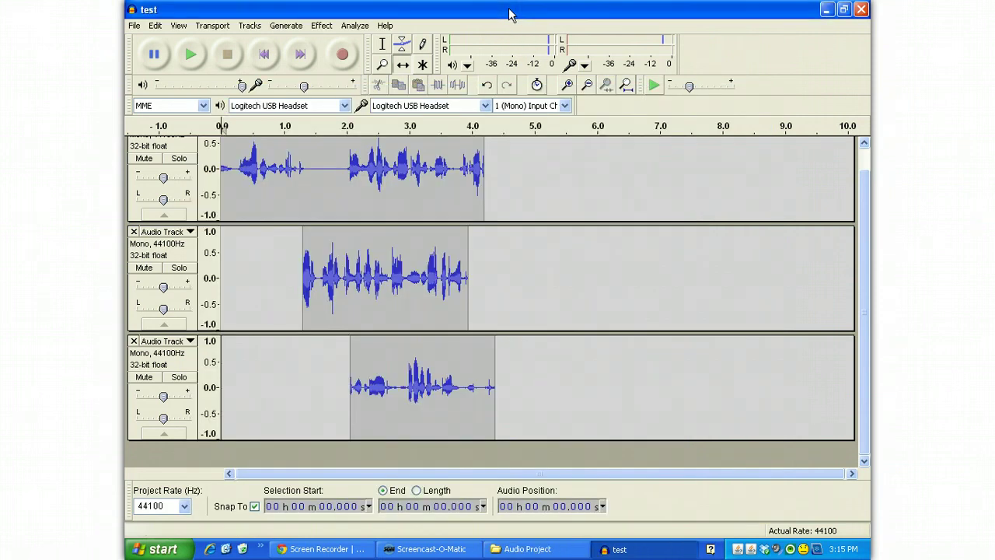